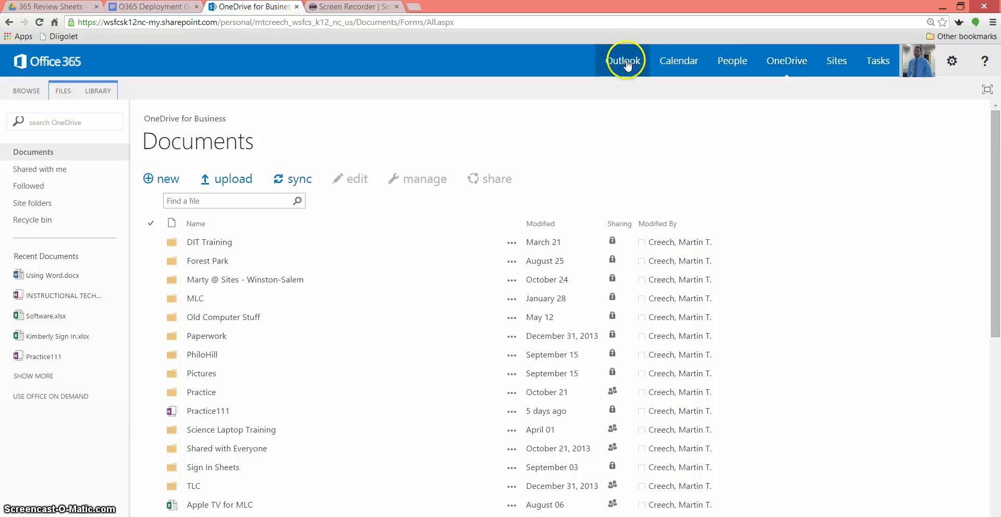
Open the OneNote Class Notebook Creator from the OneDrive site contents
{"action": "left_click", "coordinate": [790, 61]}
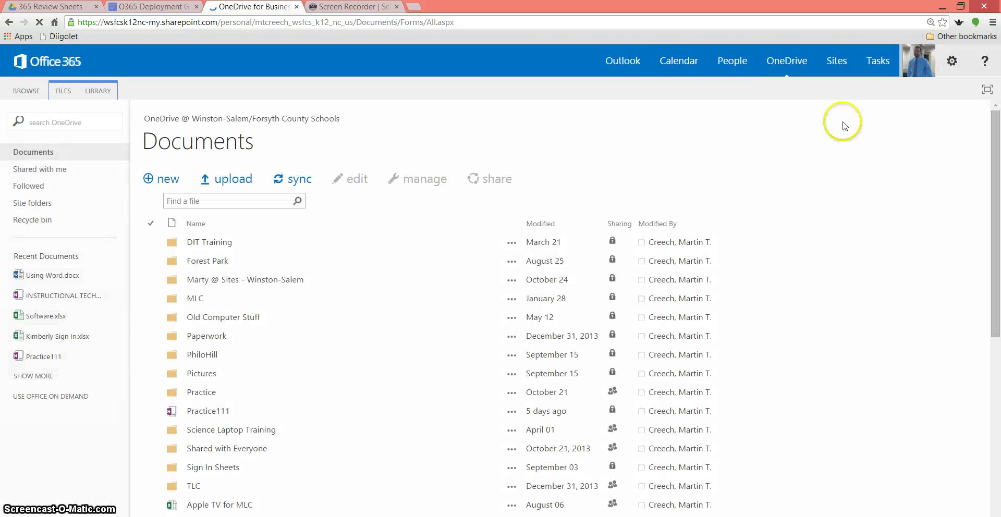
{"action": "left_click", "coordinate": [954, 64]}
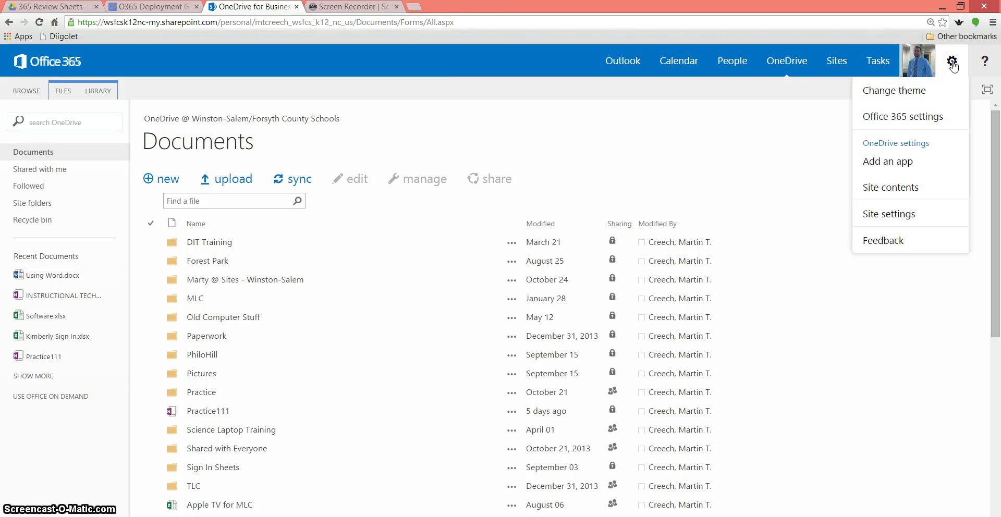
{"action": "left_click", "coordinate": [889, 189]}
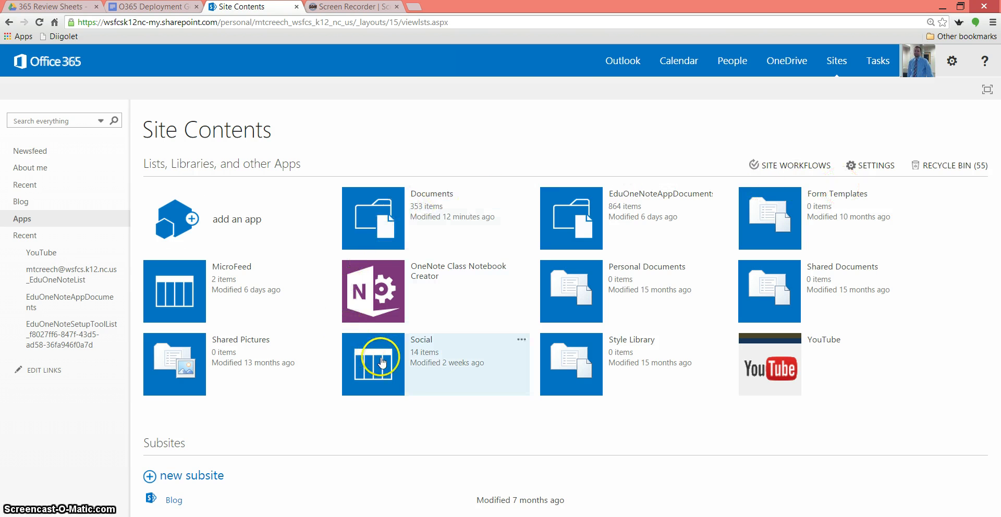
{"action": "left_click", "coordinate": [423, 282]}
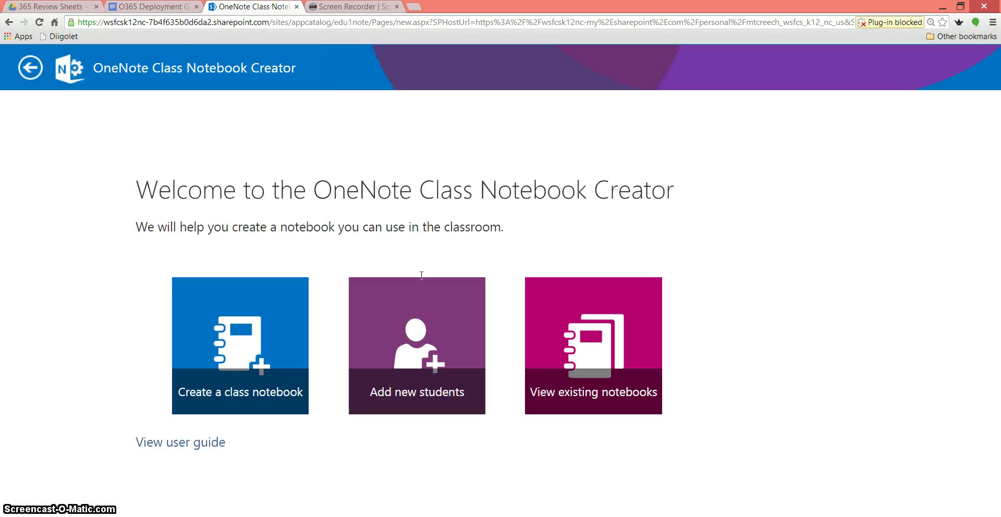
{"action": "left_click", "coordinate": [421, 276]}
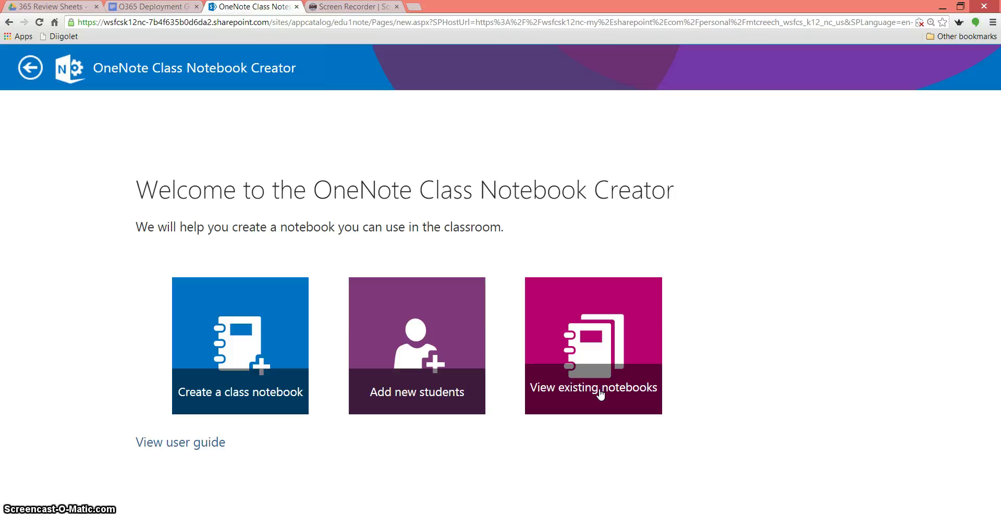
Start creating a class notebook and name it "Technology 101 1Sem 2014"
{"action": "left_click", "coordinate": [453, 390]}
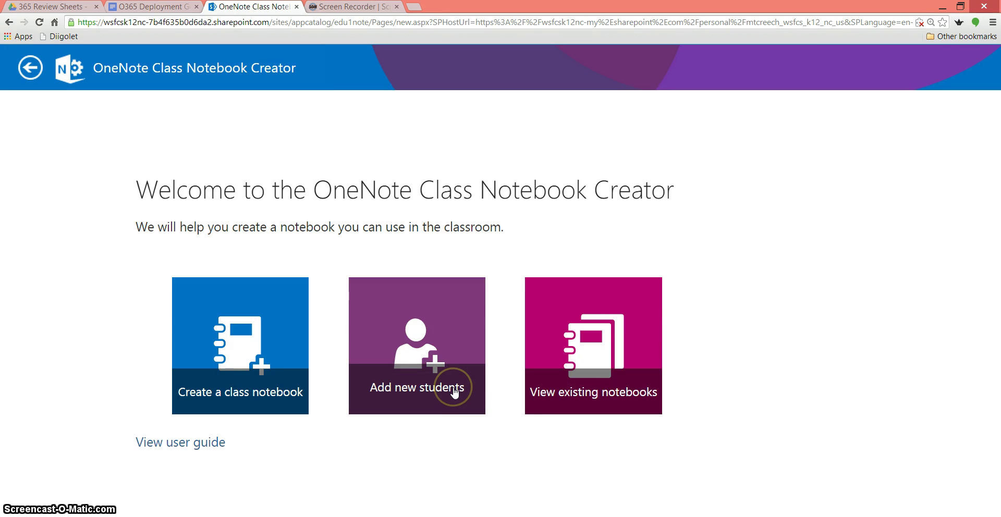
{"action": "left_click", "coordinate": [608, 411]}
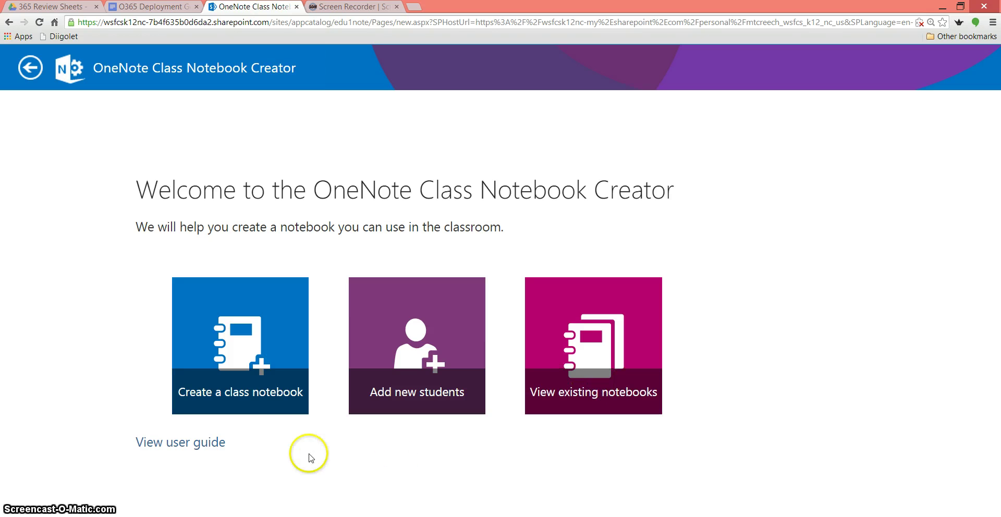
{"action": "left_click", "coordinate": [257, 392]}
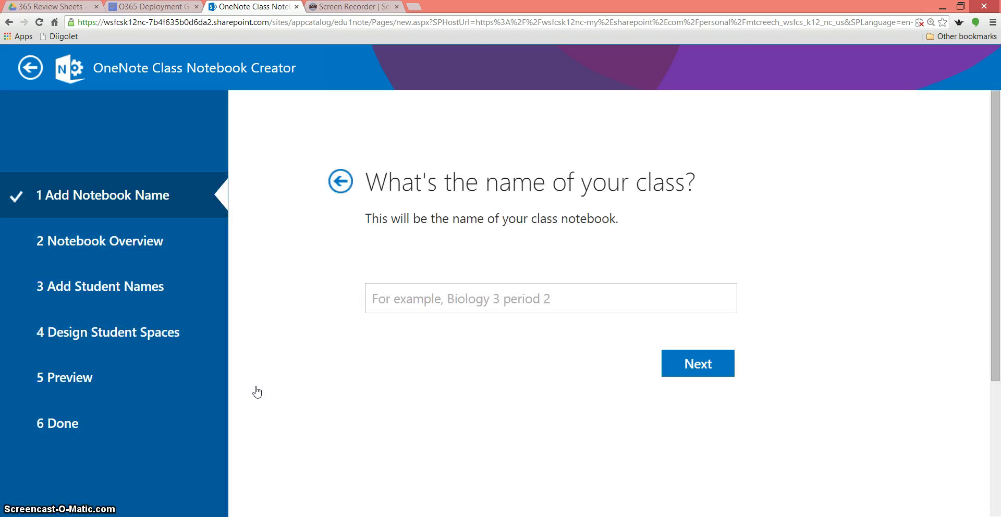
{"action": "left_click", "coordinate": [384, 301]}
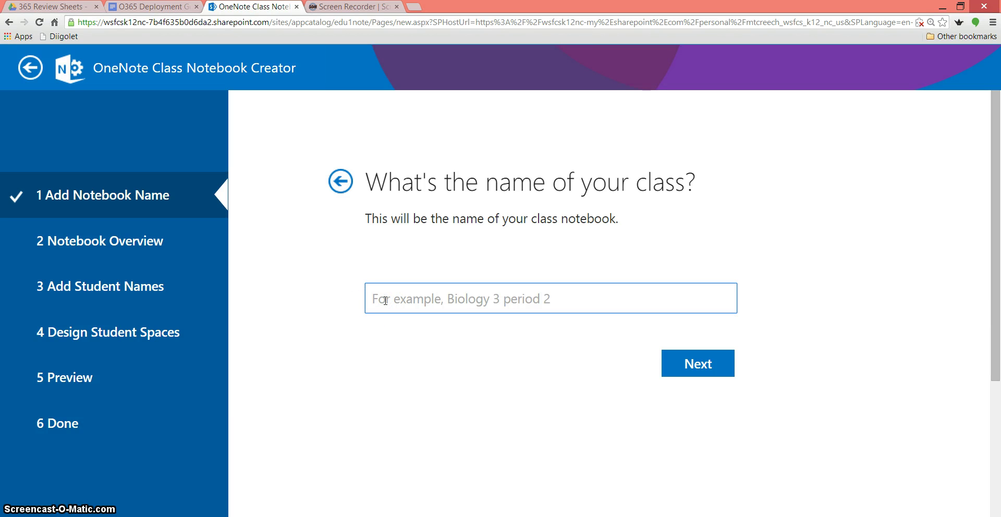
{"action": "type", "text": "Technology 101"}
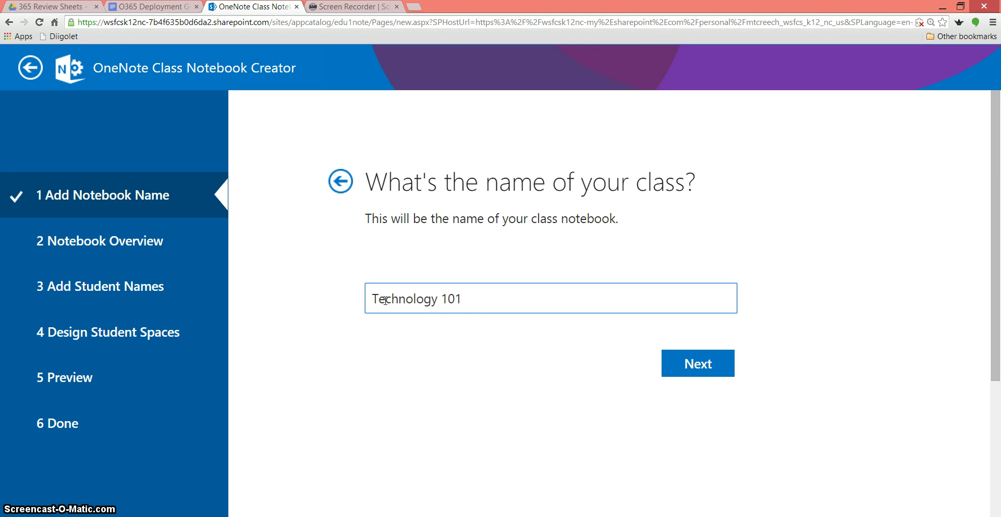
{"action": "left_click", "coordinate": [459, 321]}
{"action": "type", "text": "2014"}
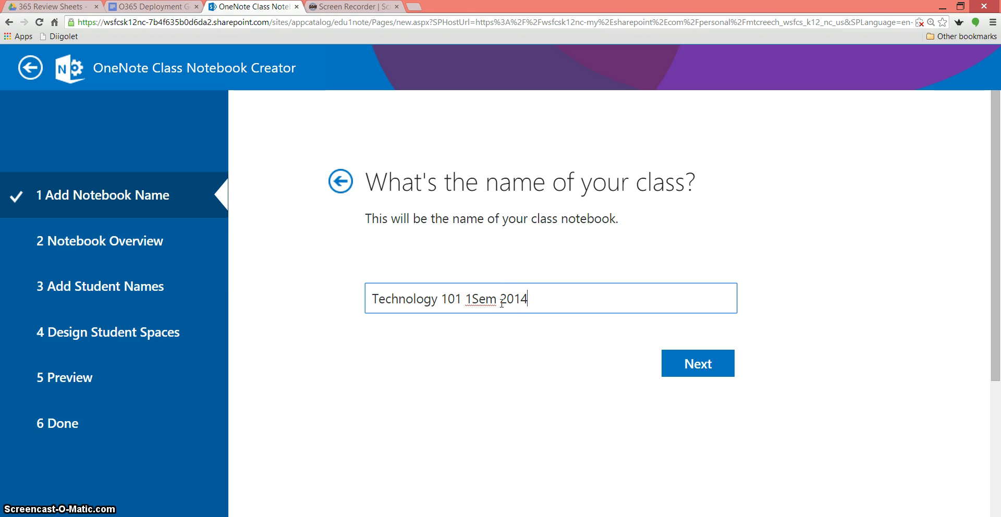
{"action": "left_click", "coordinate": [705, 369]}
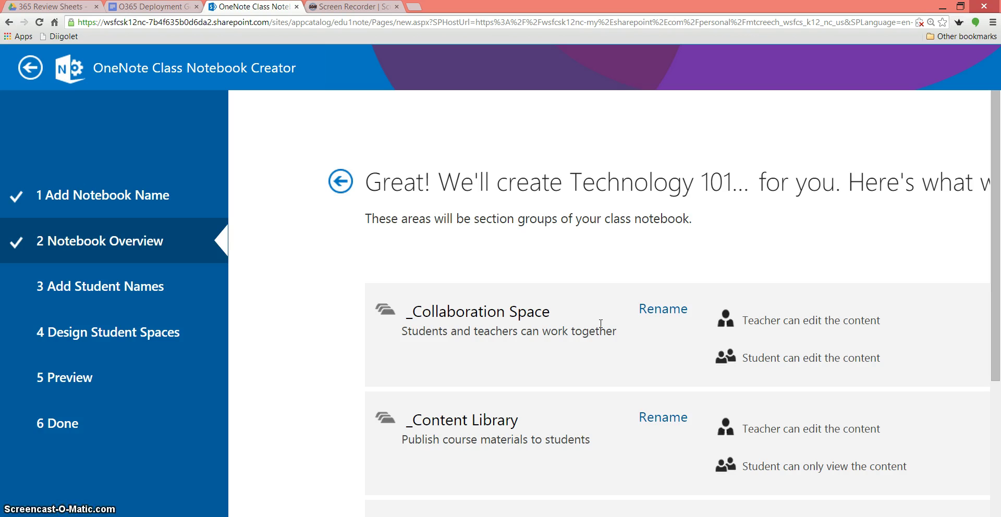
Review the teacher and student permissions of the notebook's section groups and accept the overview with the default names
{"action": "scroll", "coordinate": [600, 324], "scroll_direction": "down", "scroll_amount": 3}
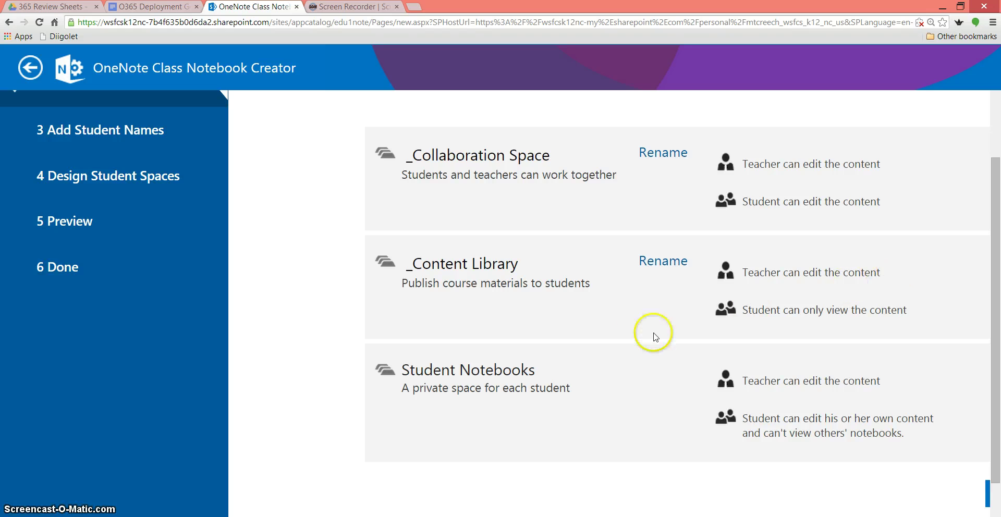
{"action": "scroll", "coordinate": [572, 407], "scroll_direction": "down", "scroll_amount": 3}
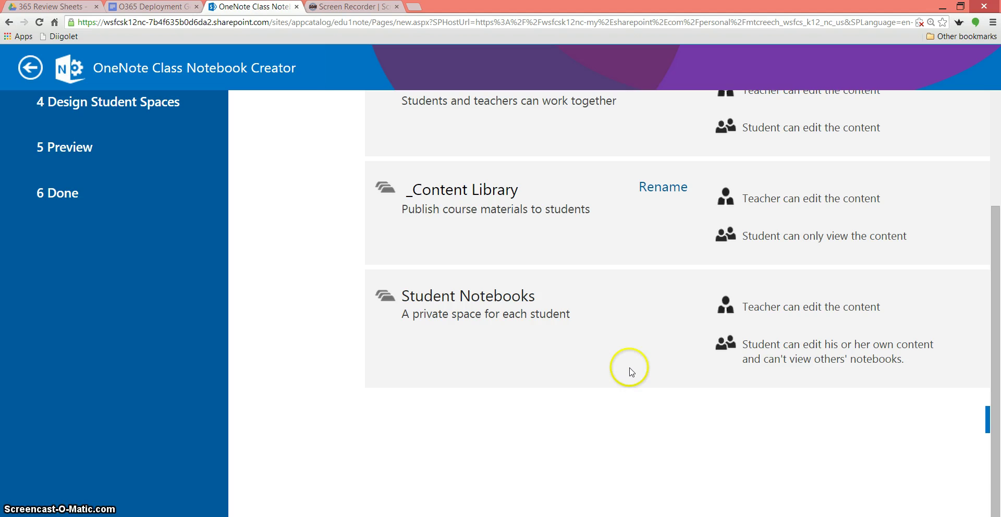
{"action": "scroll", "coordinate": [628, 373], "scroll_direction": "up", "scroll_amount": 1}
{"action": "scroll", "coordinate": [626, 373], "scroll_direction": "down", "scroll_amount": 1}
{"action": "scroll", "coordinate": [626, 373], "scroll_direction": "up", "scroll_amount": 4}
{"action": "scroll", "coordinate": [625, 373], "scroll_direction": "down", "scroll_amount": 2}
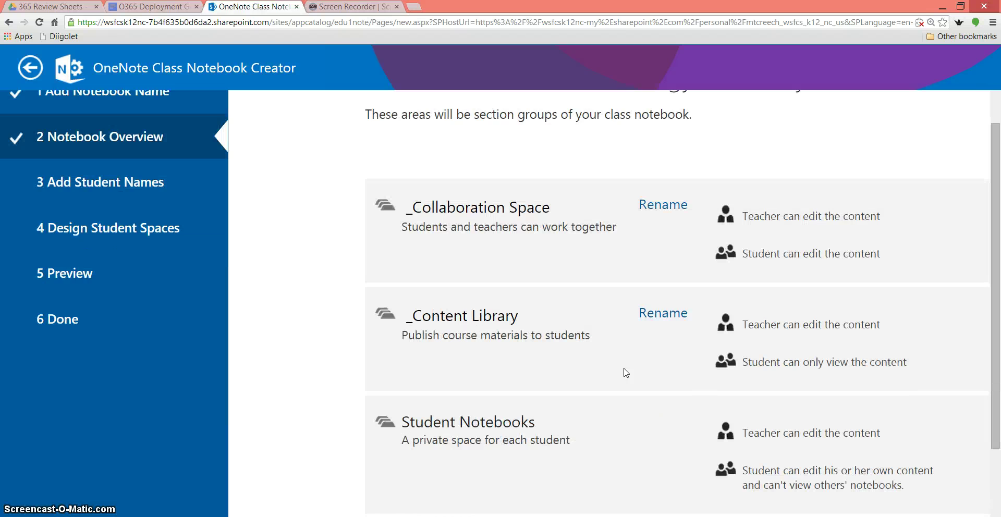
{"action": "scroll", "coordinate": [626, 374], "scroll_direction": "down", "scroll_amount": 2}
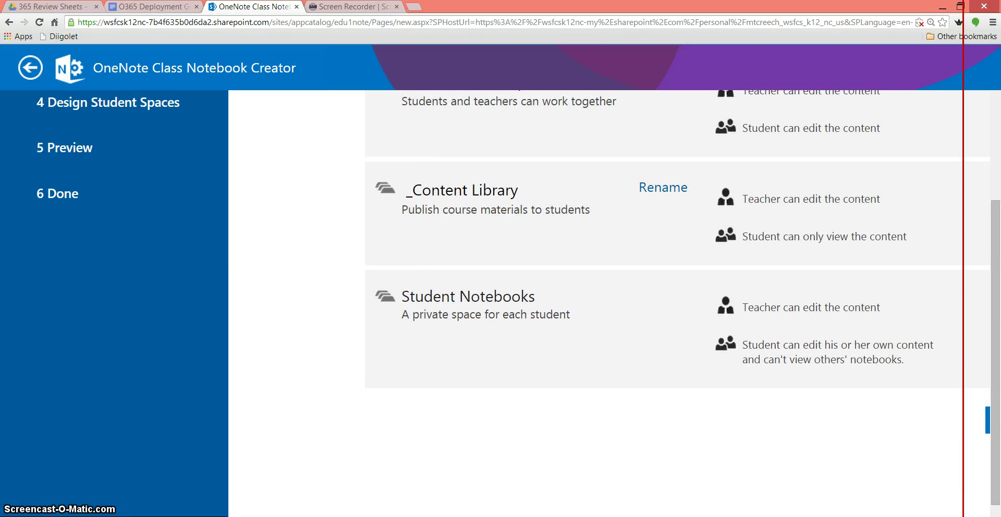
{"action": "left_click", "coordinate": [898, 420]}
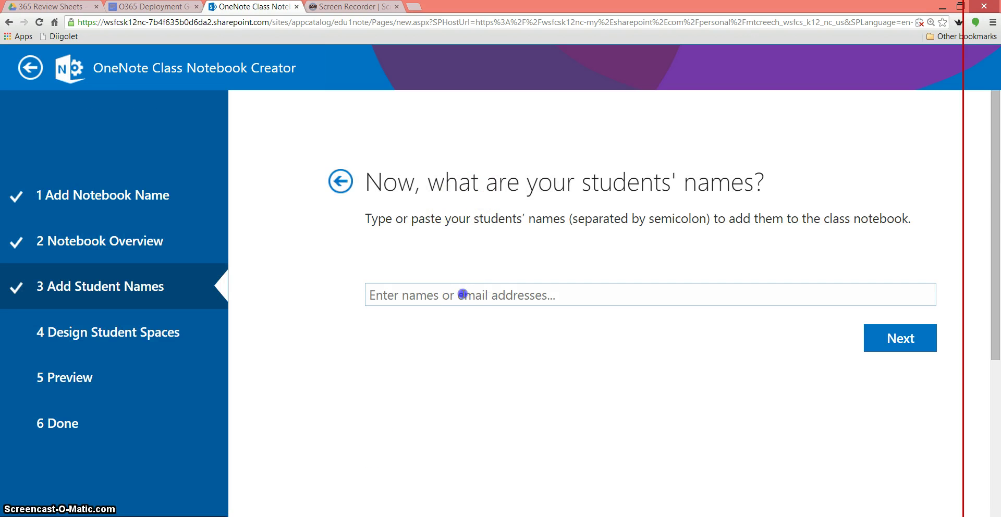
Look up the first student by surname and add the matching person to the class notebook
{"action": "left_click", "coordinate": [463, 292]}
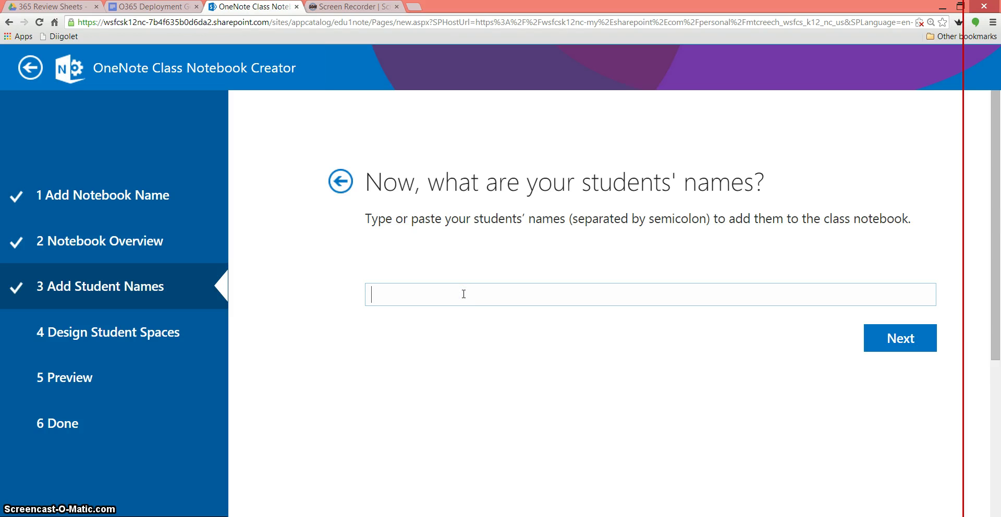
{"action": "type", "text": "pie"}
{"action": "type", "text": "k"}
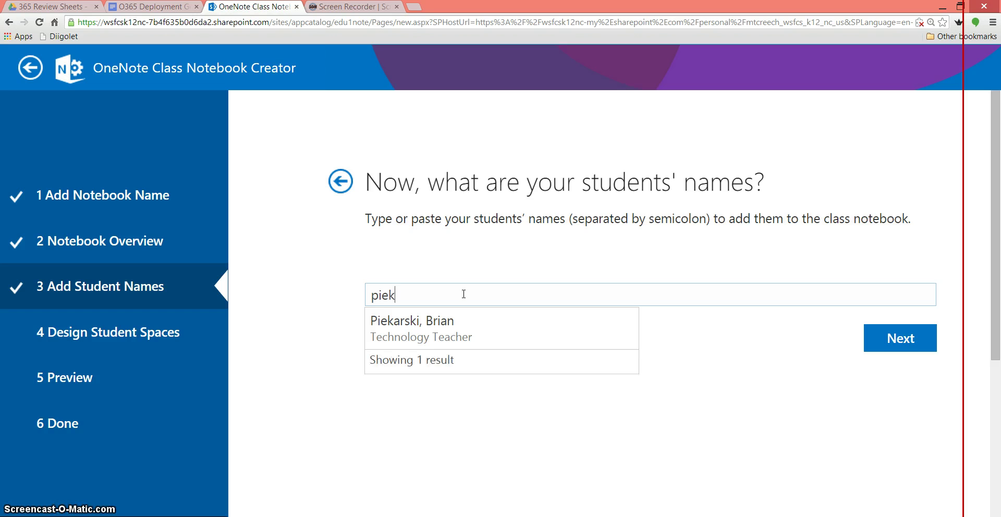
{"action": "type", "text": "arski"}
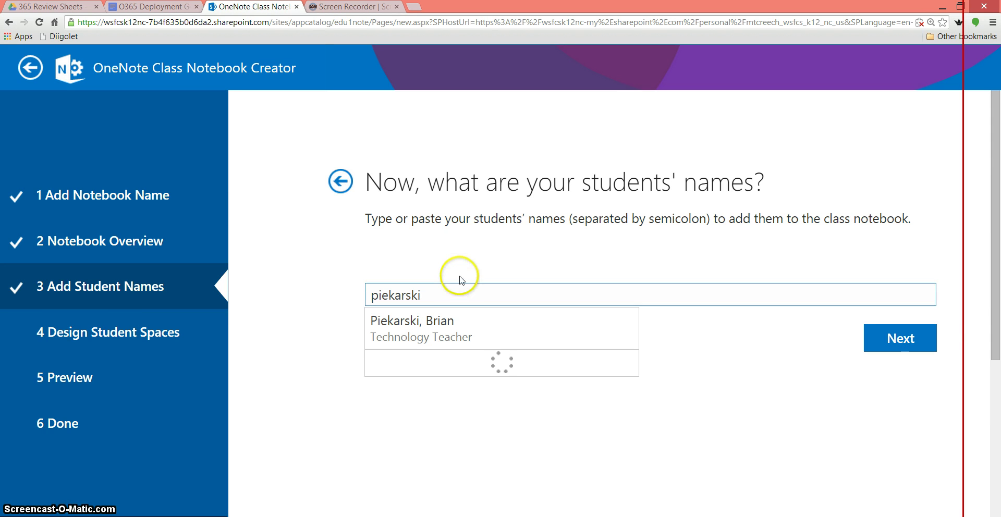
{"action": "left_click", "coordinate": [435, 324]}
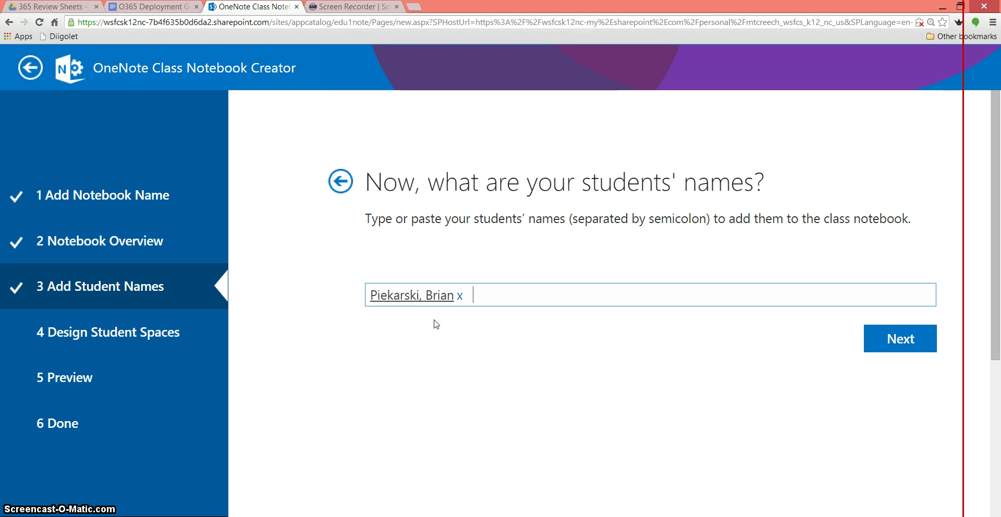
Find a second person by surname and first initial, add them to the class notebook and confirm the student list
{"action": "type", "text": "s"}
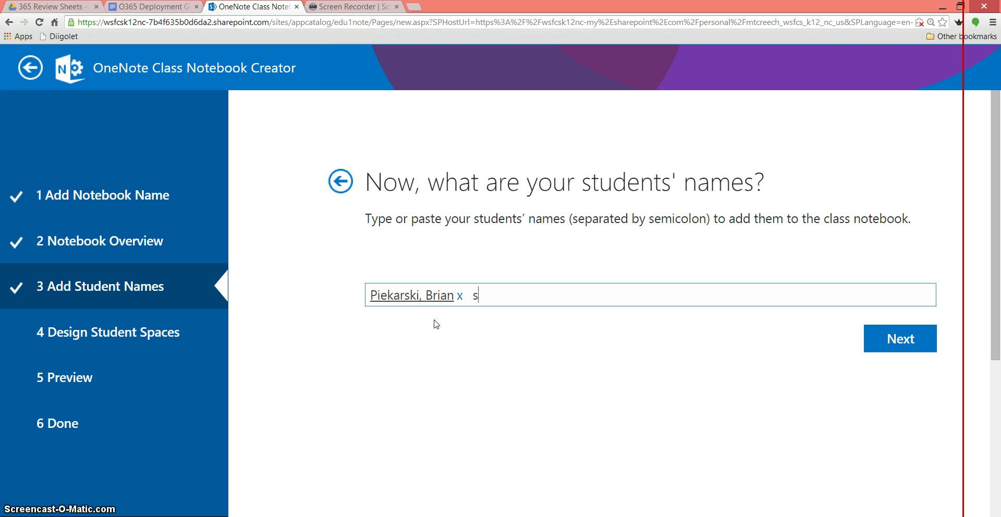
{"action": "type", "text": "mith,"}
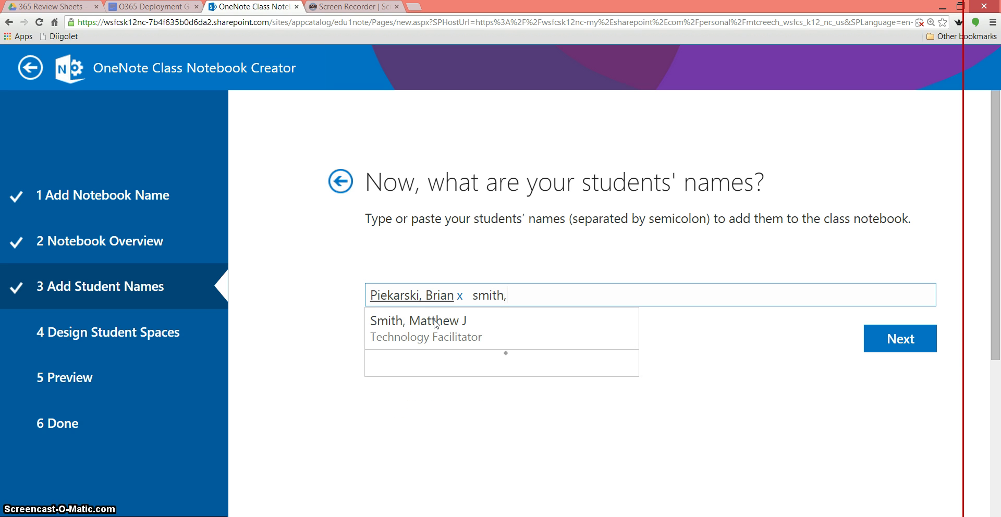
{"action": "type", "text": " a"}
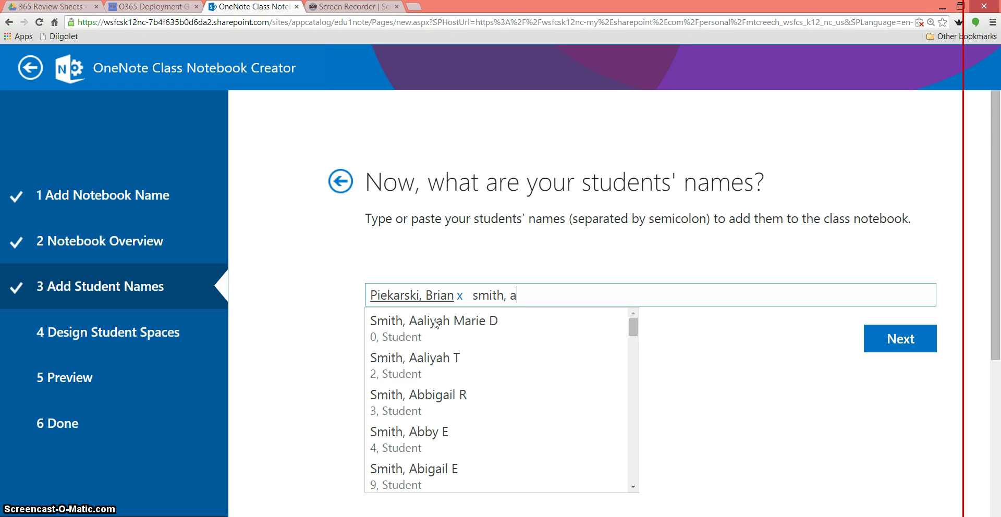
{"action": "scroll", "coordinate": [512, 425], "scroll_direction": "down", "scroll_amount": 10}
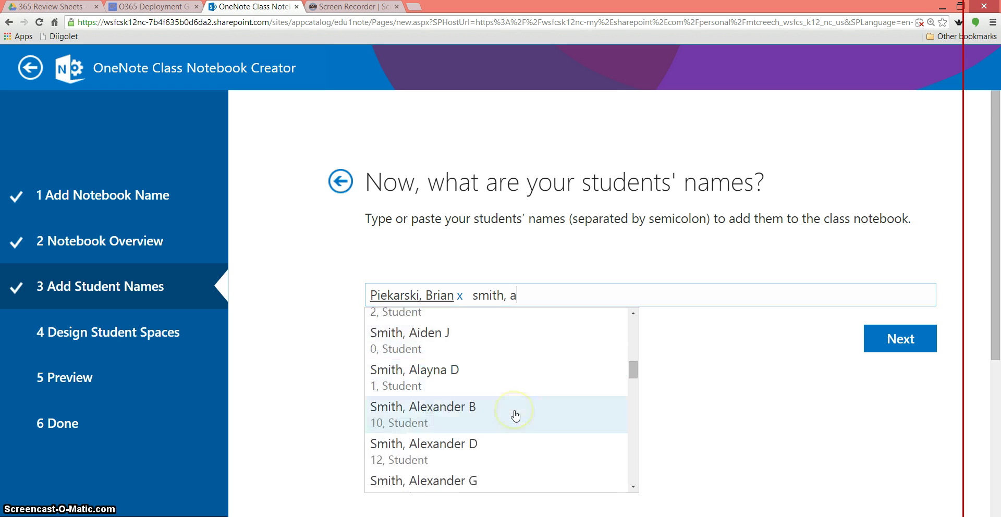
{"action": "scroll", "coordinate": [515, 415], "scroll_direction": "down", "scroll_amount": 15}
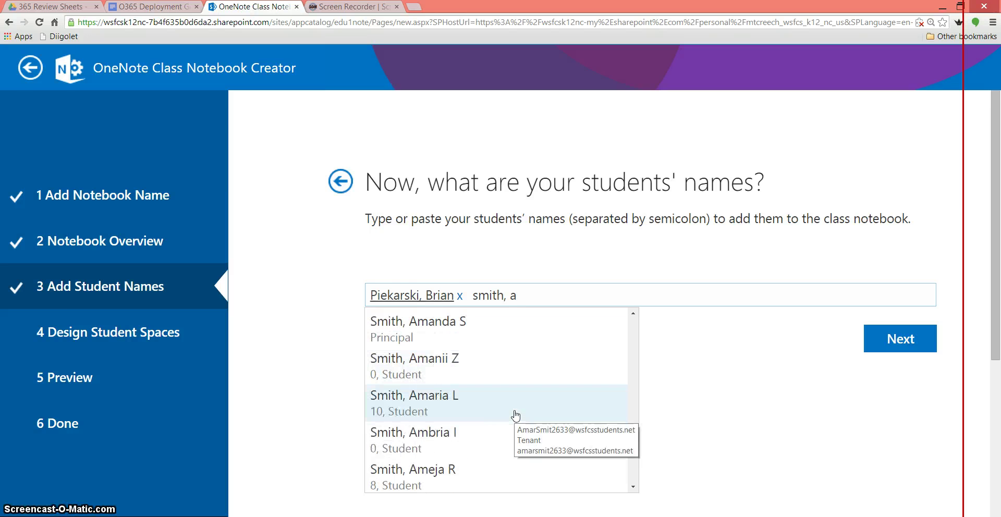
{"action": "scroll", "coordinate": [515, 416], "scroll_direction": "down", "scroll_amount": 8}
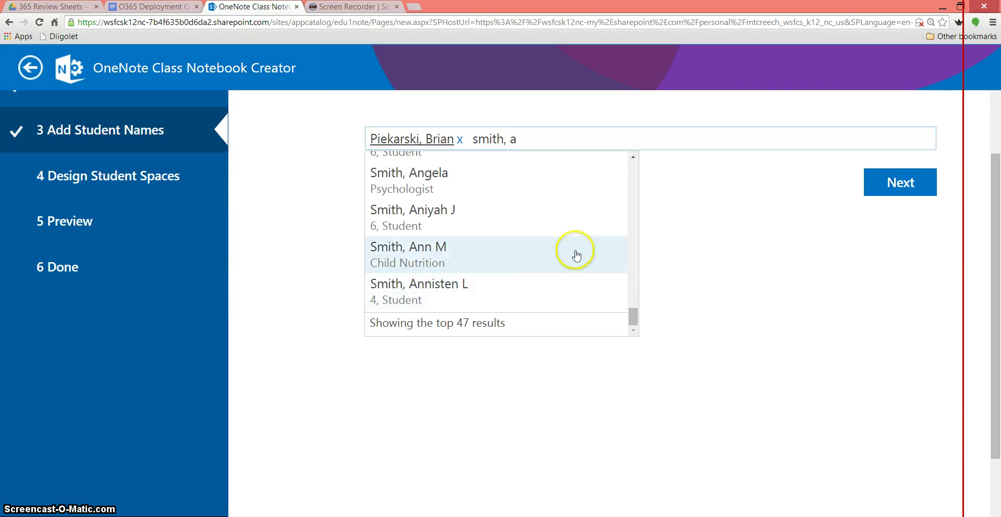
{"action": "scroll", "coordinate": [946, 424], "scroll_direction": "up", "scroll_amount": 3}
{"action": "scroll", "coordinate": [529, 443], "scroll_direction": "up", "scroll_amount": 2}
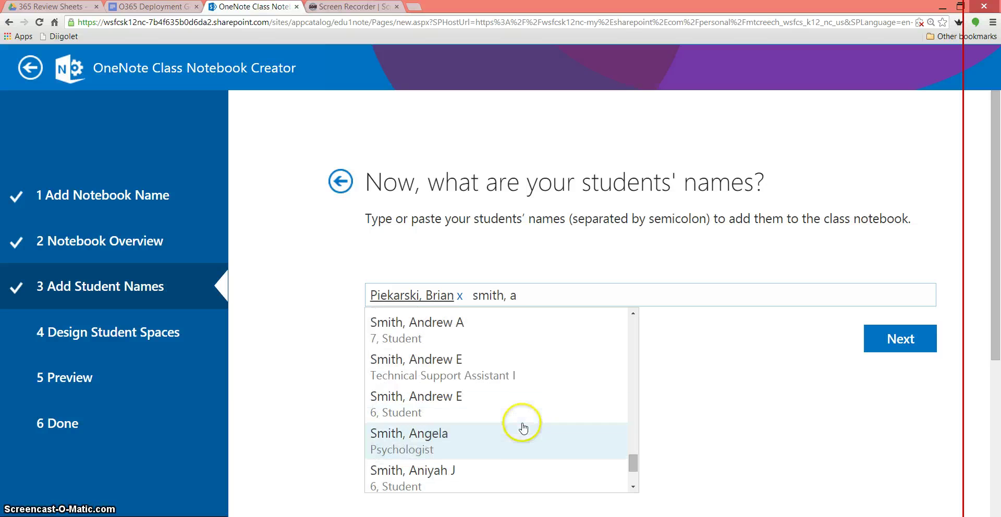
{"action": "left_click", "coordinate": [407, 442]}
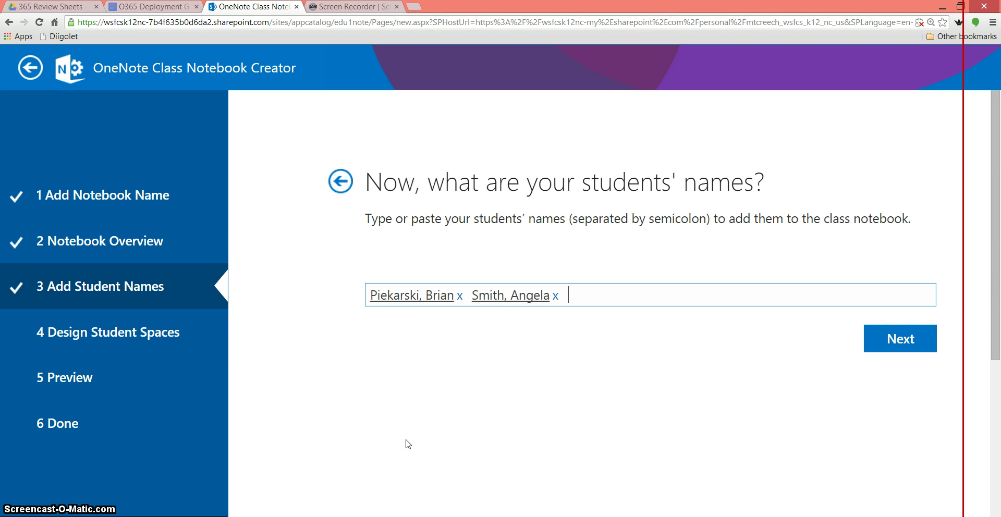
{"action": "left_click", "coordinate": [893, 346]}
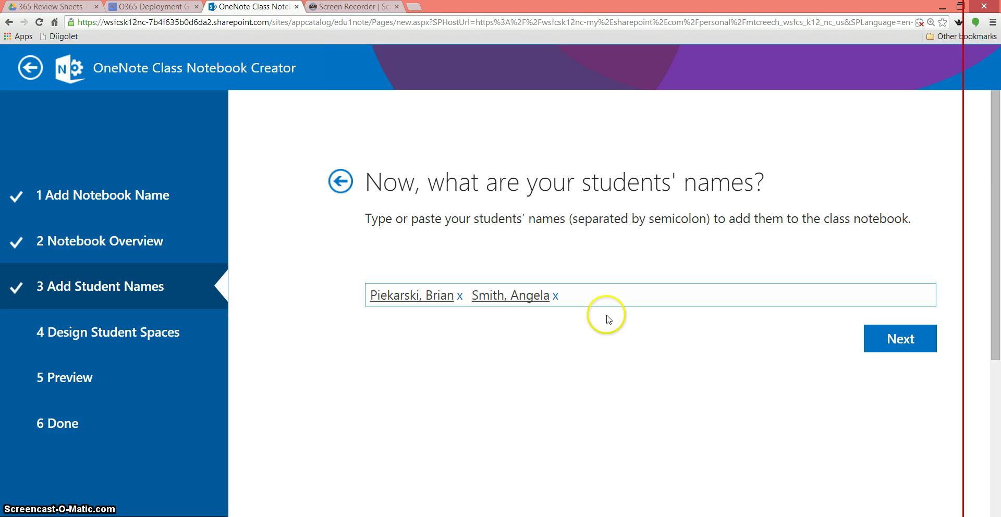
{"action": "left_click", "coordinate": [890, 345]}
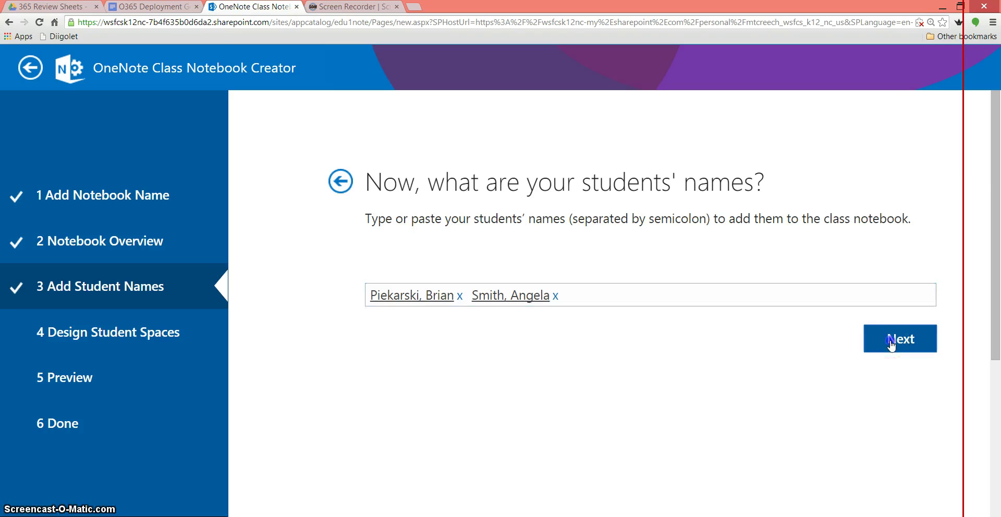
Exclude Quizzes from the students' private sections, add a section named "Project Dropbox", and accept the section list
{"action": "left_click", "coordinate": [662, 361]}
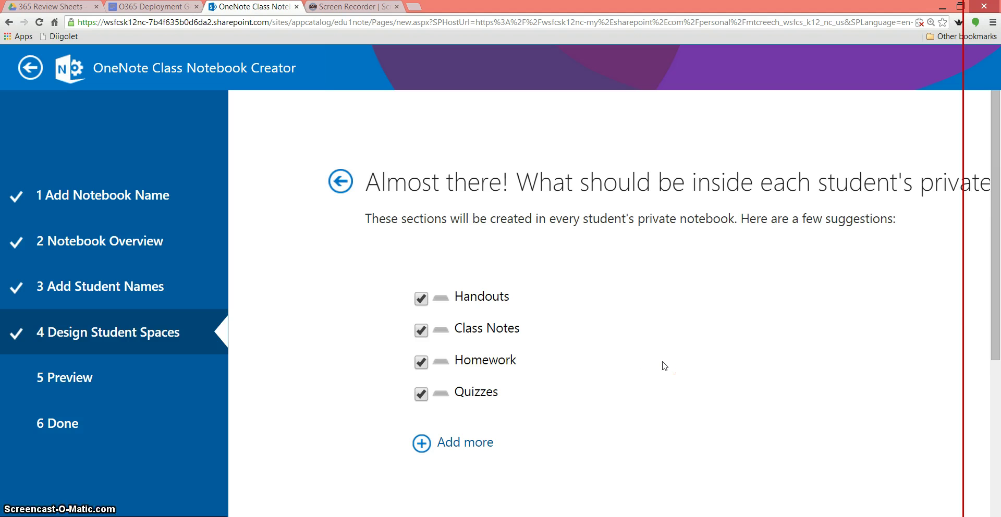
{"action": "left_click", "coordinate": [657, 353]}
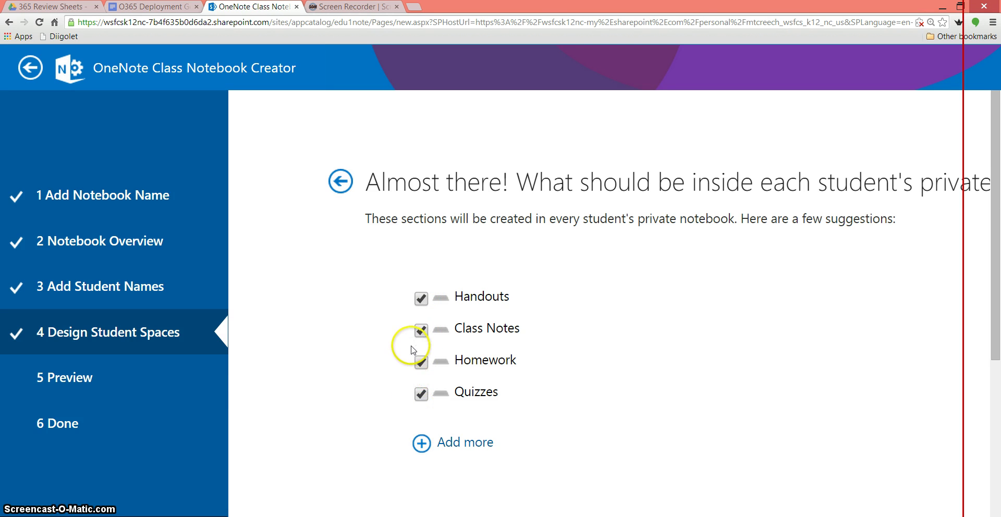
{"action": "left_click", "coordinate": [424, 397]}
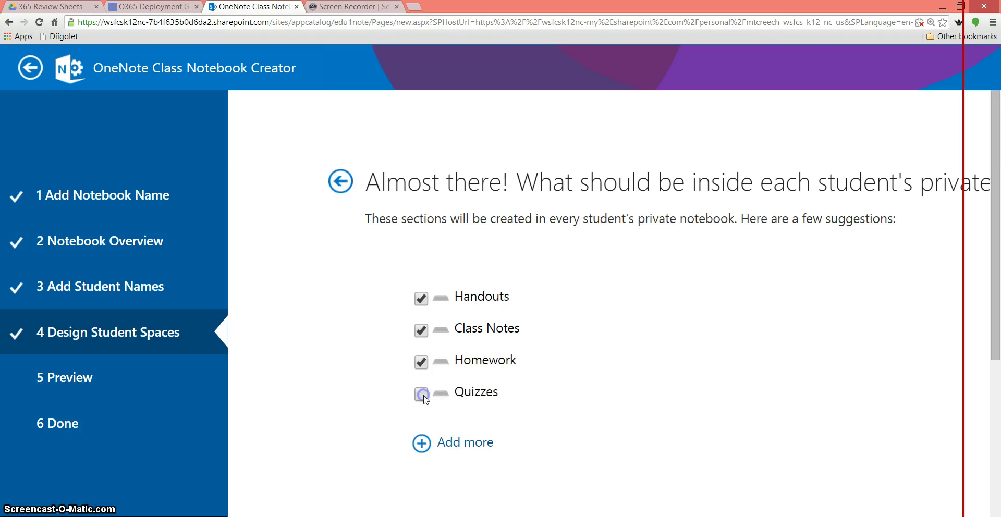
{"action": "left_click", "coordinate": [421, 444]}
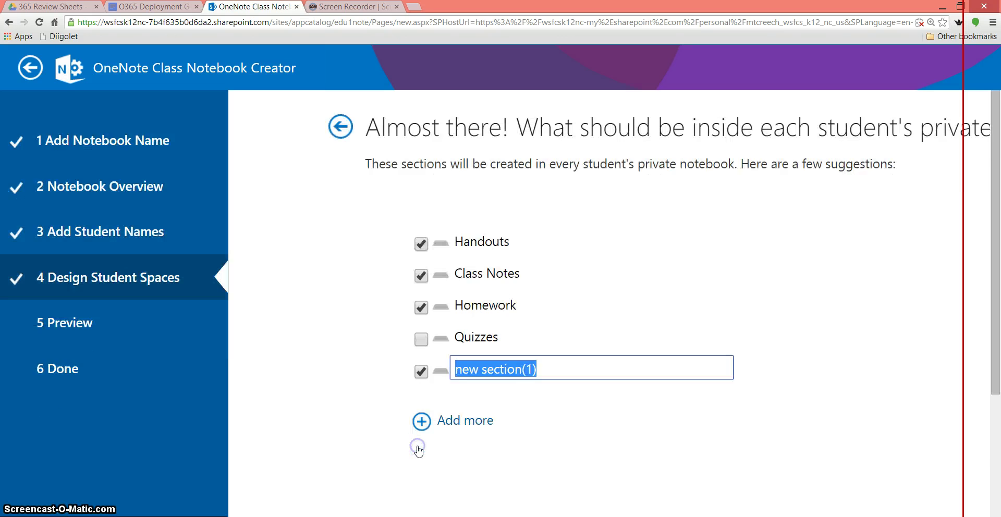
{"action": "type", "text": "Project Dropbox"}
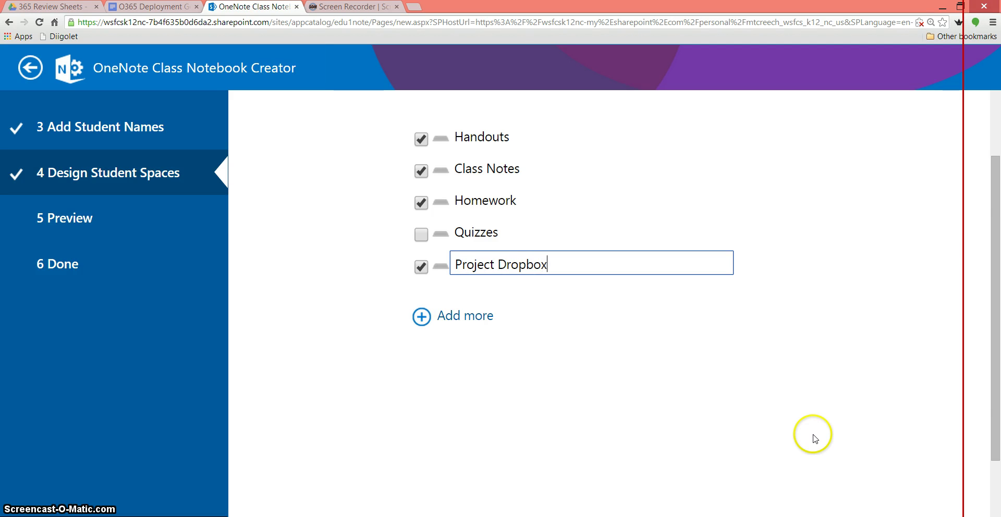
{"action": "scroll", "coordinate": [785, 393], "scroll_direction": "down", "scroll_amount": 2}
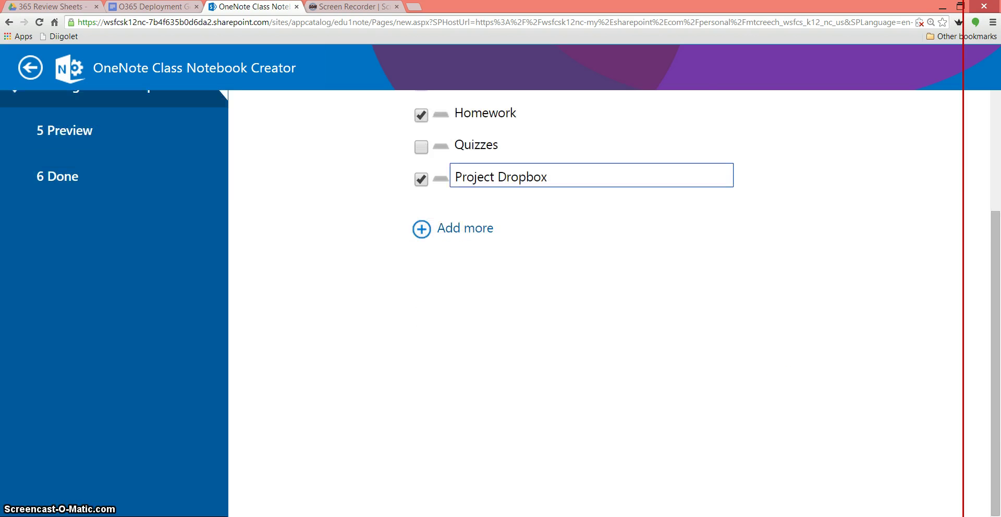
{"action": "scroll", "coordinate": [498, 303], "scroll_direction": "right", "scroll_amount": 3}
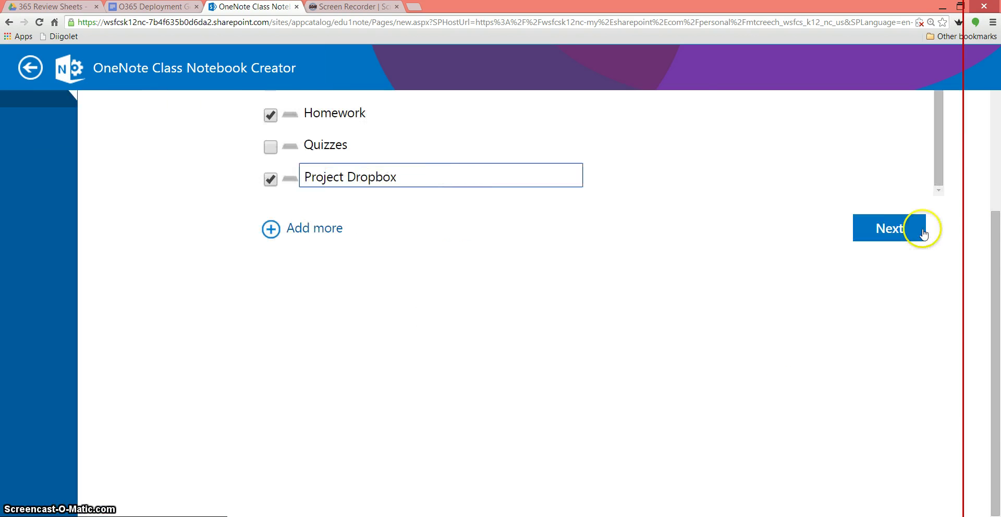
{"action": "left_click", "coordinate": [894, 229]}
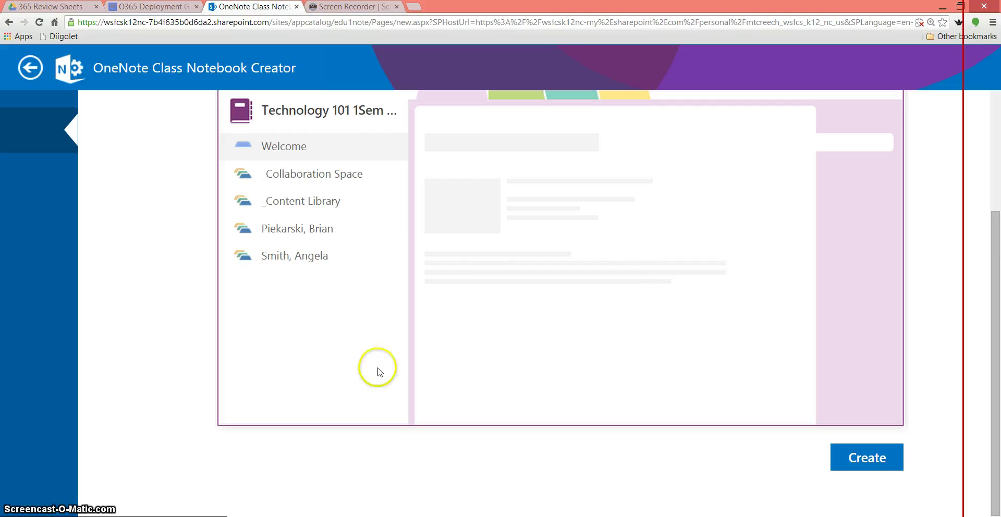
Review the preview of the teacher's and the student's notebook structure and create the class notebook
{"action": "scroll", "coordinate": [380, 370], "scroll_direction": "up", "scroll_amount": 2}
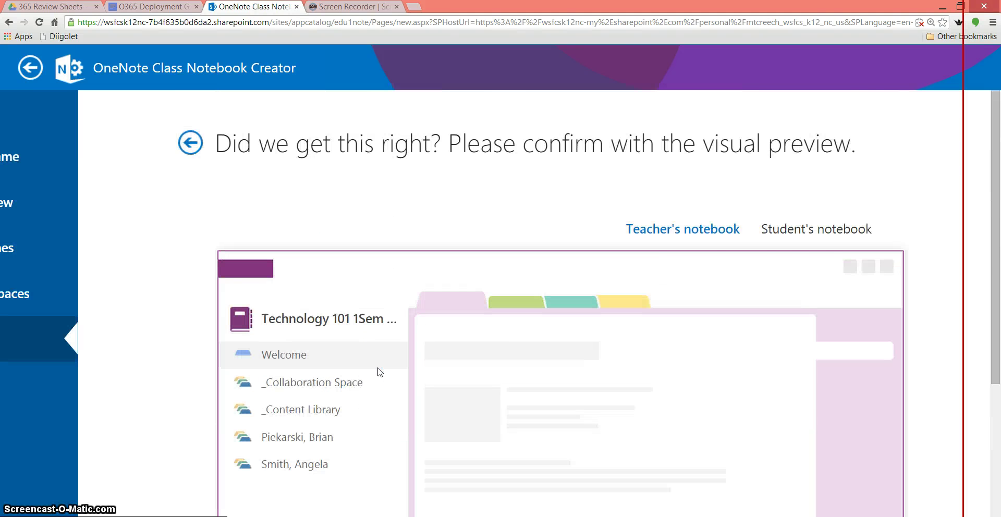
{"action": "scroll", "coordinate": [380, 372], "scroll_direction": "up", "scroll_amount": 1}
{"action": "scroll", "coordinate": [379, 372], "scroll_direction": "down", "scroll_amount": 1}
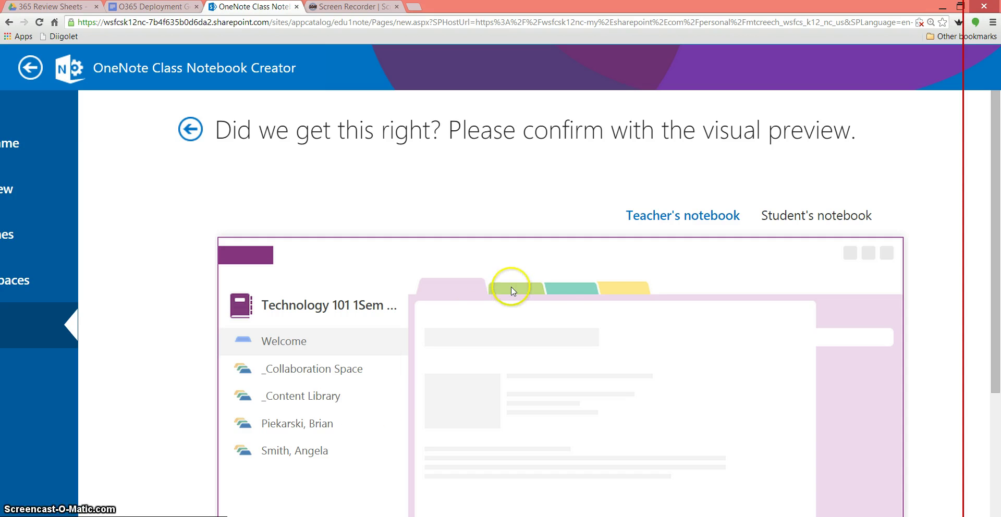
{"action": "left_click", "coordinate": [820, 228]}
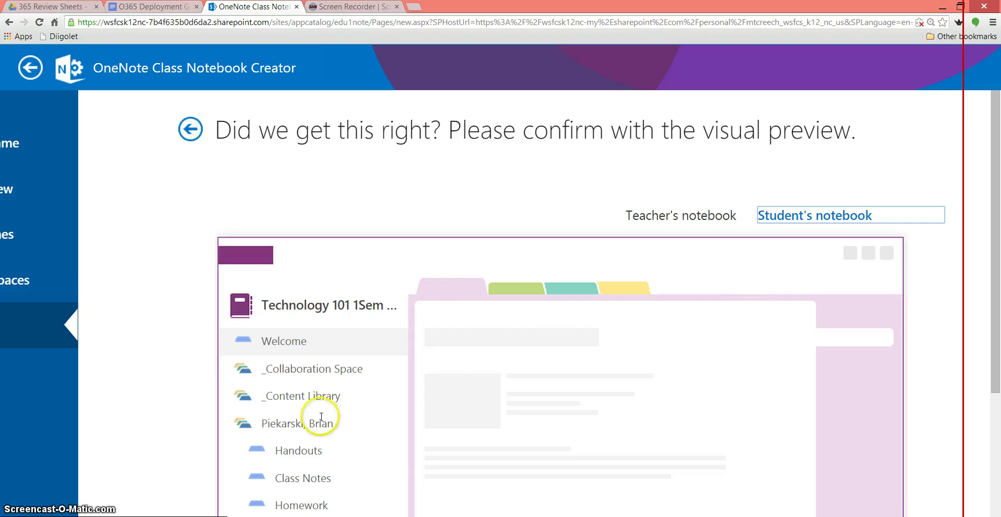
{"action": "scroll", "coordinate": [356, 371], "scroll_direction": "down", "scroll_amount": 1}
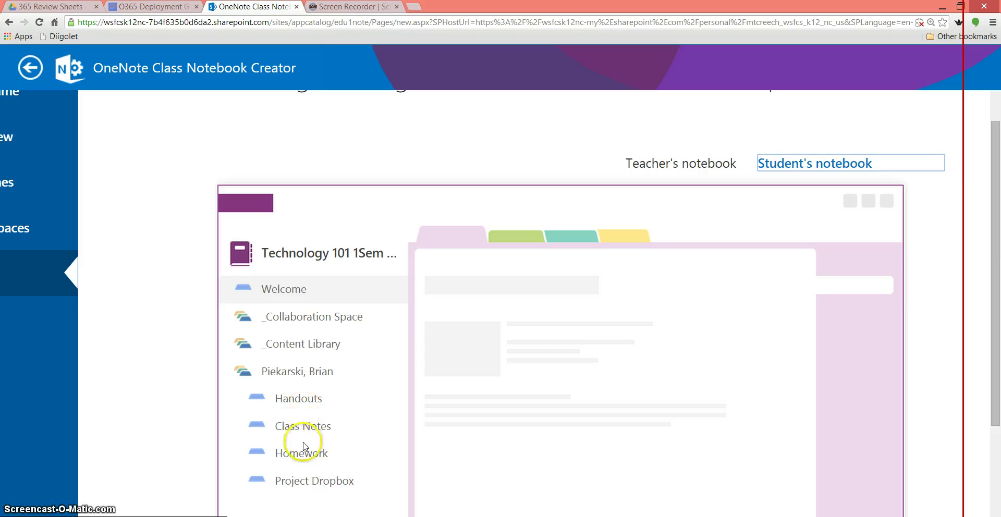
{"action": "scroll", "coordinate": [148, 292], "scroll_direction": "down", "scroll_amount": 3}
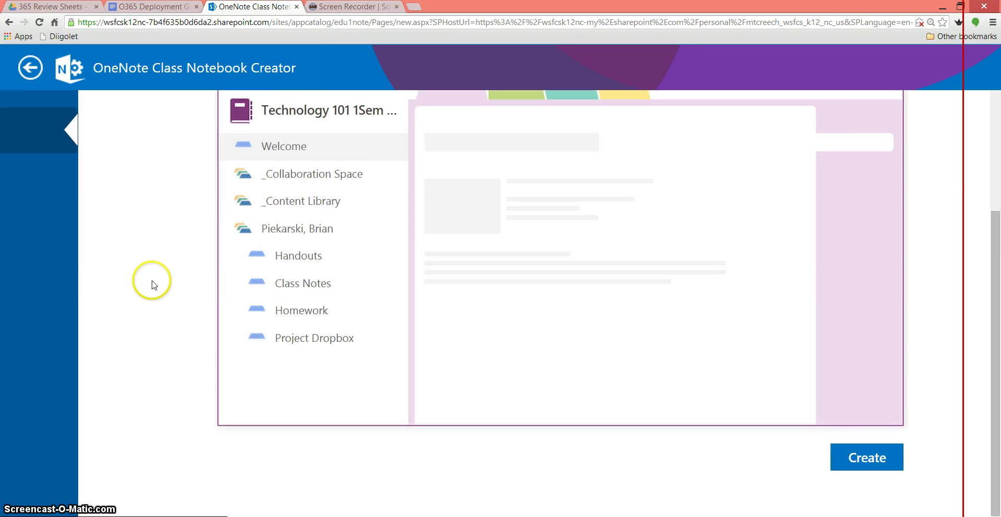
{"action": "left_click", "coordinate": [853, 457]}
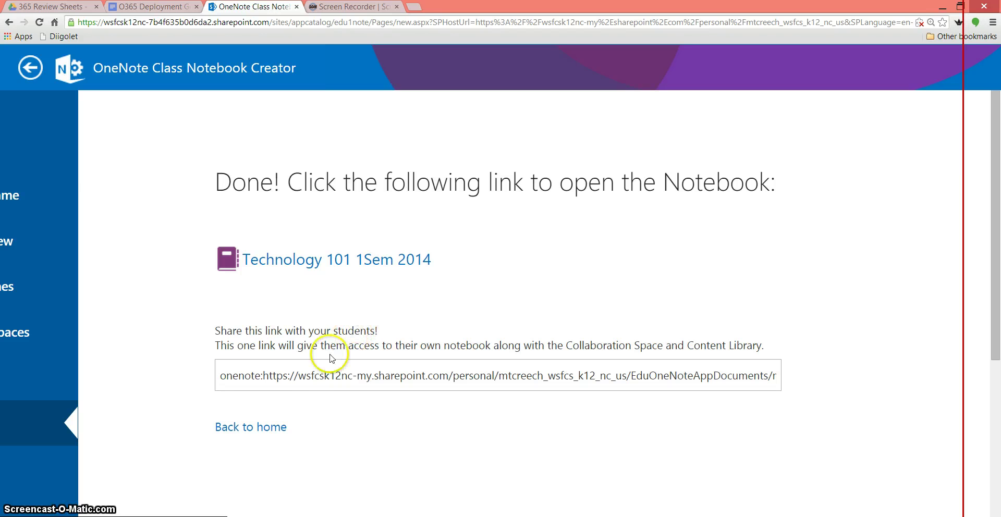
Copy the notebook link meant for sharing with the students
{"action": "left_click", "coordinate": [304, 379]}
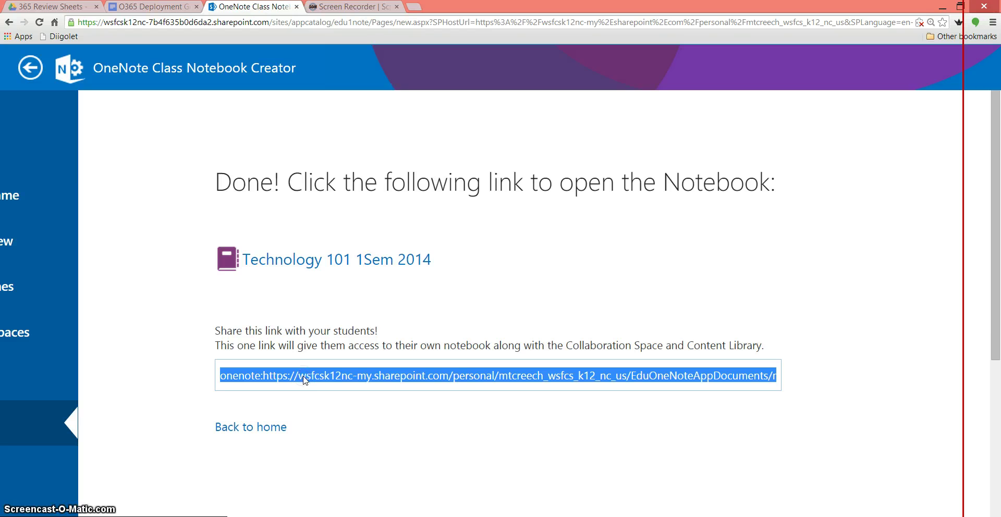
{"action": "right_click", "coordinate": [304, 379]}
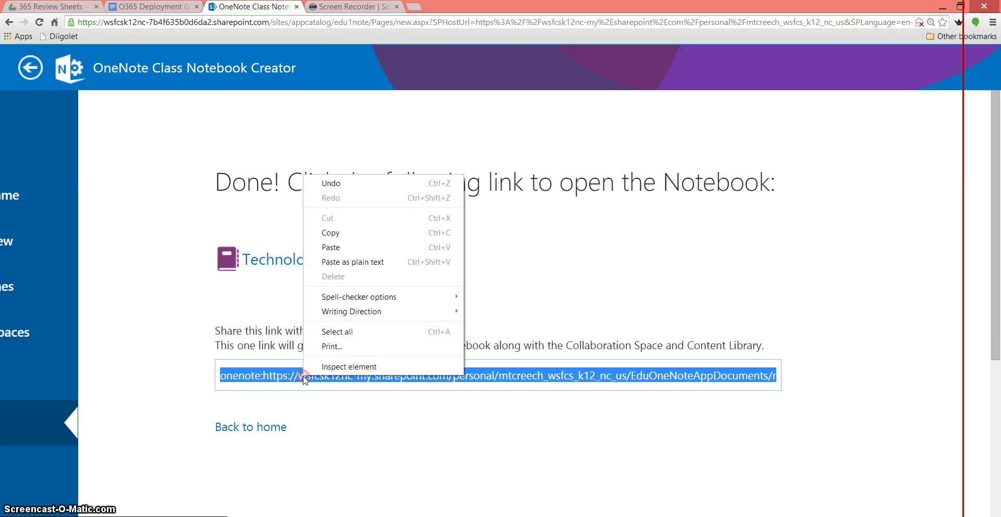
{"action": "left_click", "coordinate": [340, 233]}
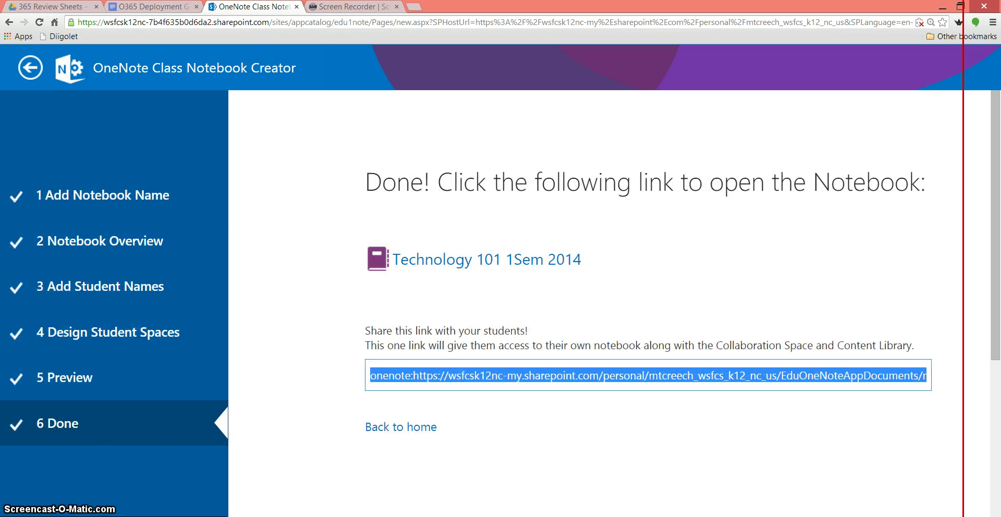
Open the finished "Technology 101 1Sem 2014" notebook in the OneNote desktop application
{"action": "scroll", "coordinate": [447, 368], "scroll_direction": "down", "scroll_amount": 4}
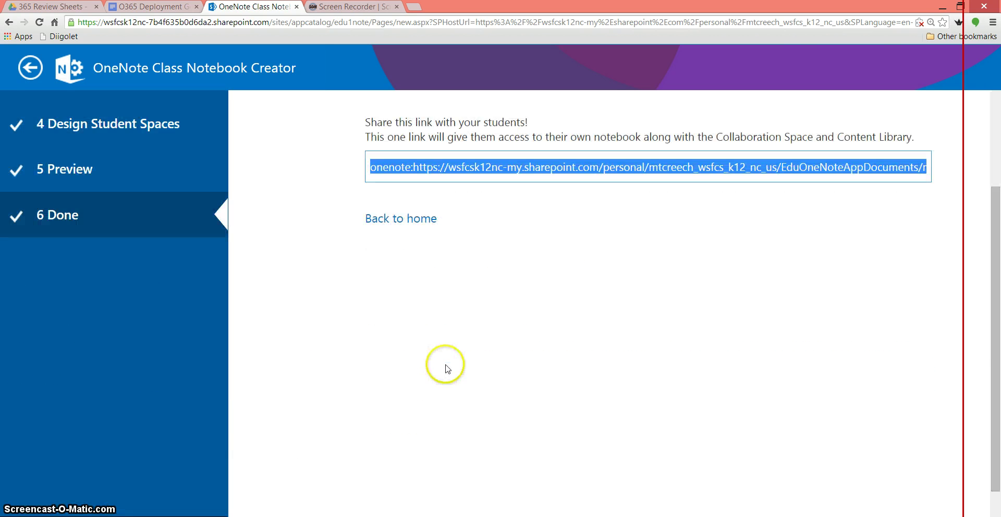
{"action": "scroll", "coordinate": [446, 369], "scroll_direction": "up", "scroll_amount": 4}
{"action": "left_click", "coordinate": [452, 258]}
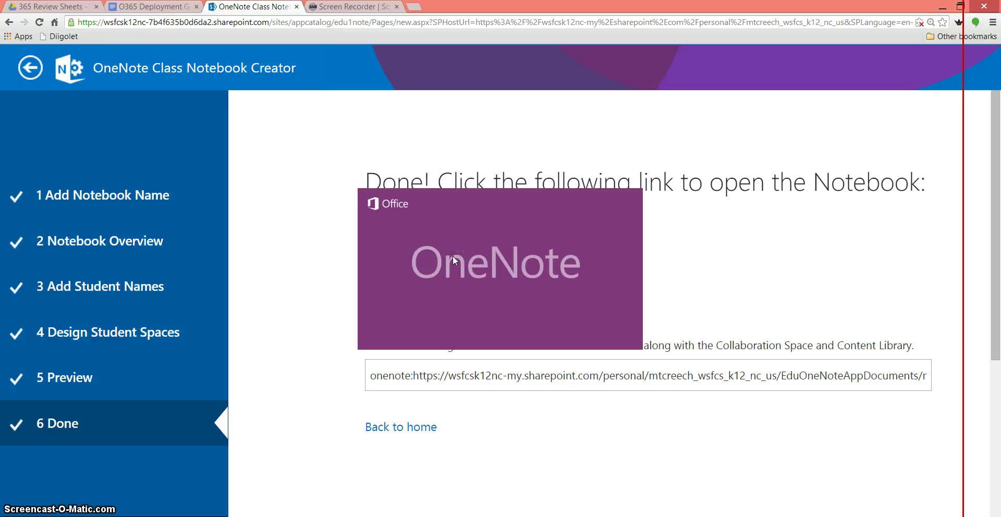